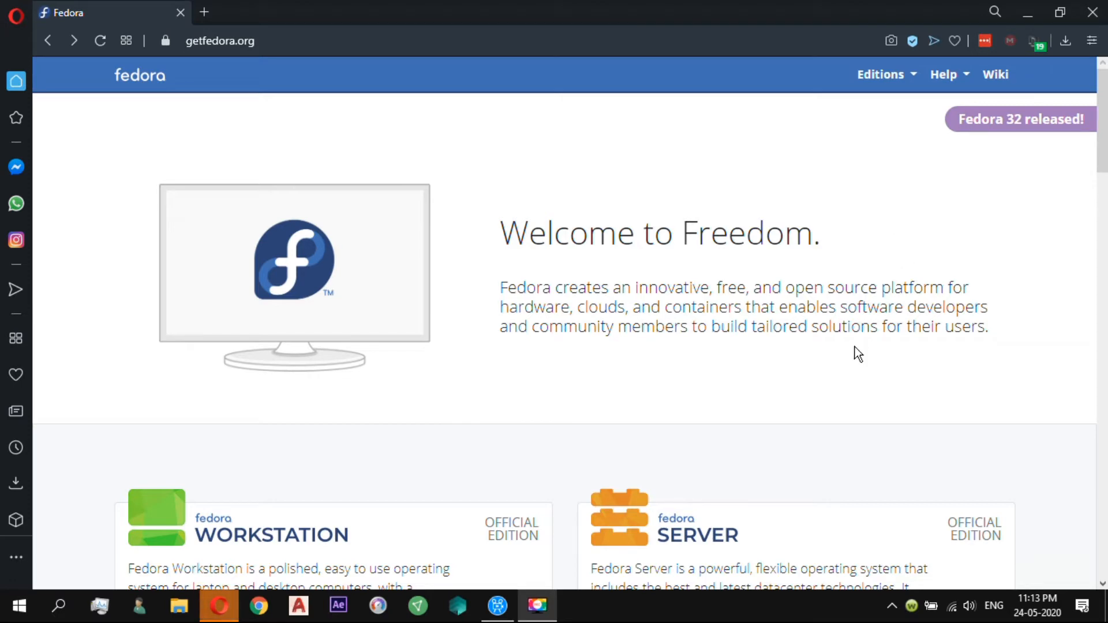
Examine the Fedora home page's editions, magazine and other download options, ending at the Workstation edition.
{"action": "scroll", "coordinate": [860, 349], "scroll_direction": "down", "scroll_amount": 3}
{"action": "scroll", "coordinate": [864, 349], "scroll_direction": "down", "scroll_amount": 7}
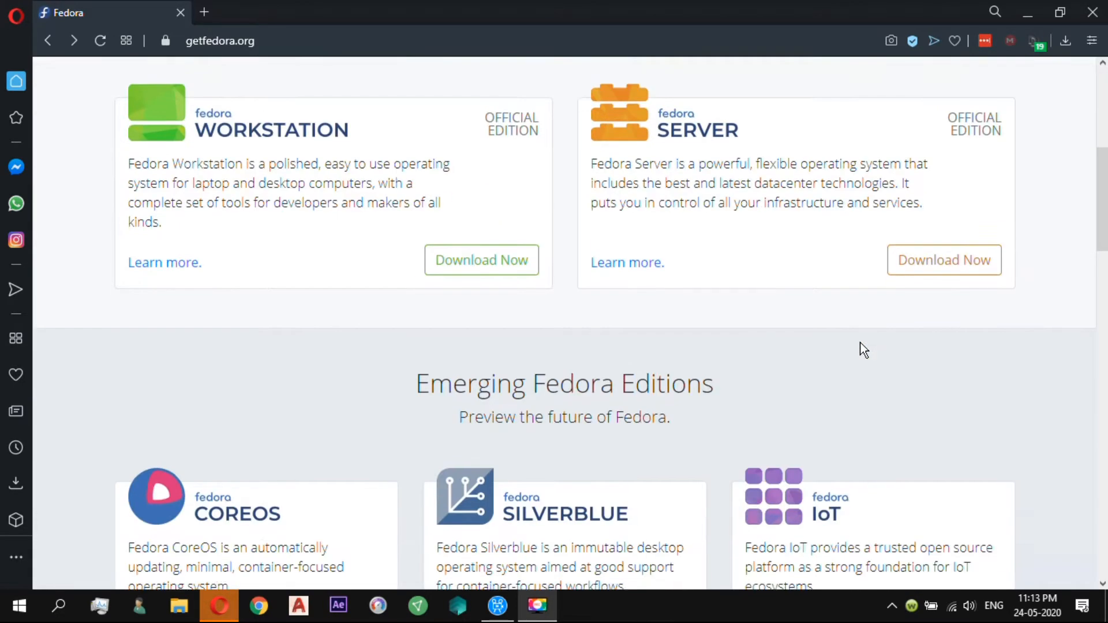
{"action": "scroll", "coordinate": [864, 349], "scroll_direction": "down", "scroll_amount": 4}
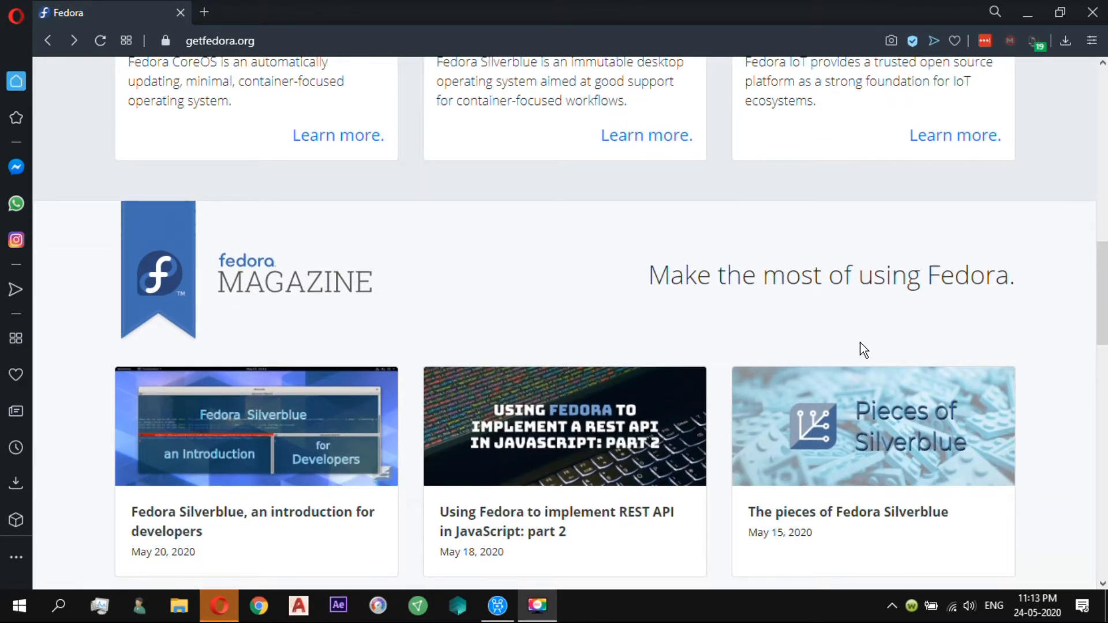
{"action": "scroll", "coordinate": [864, 350], "scroll_direction": "down", "scroll_amount": 3}
{"action": "scroll", "coordinate": [864, 349], "scroll_direction": "down", "scroll_amount": 12}
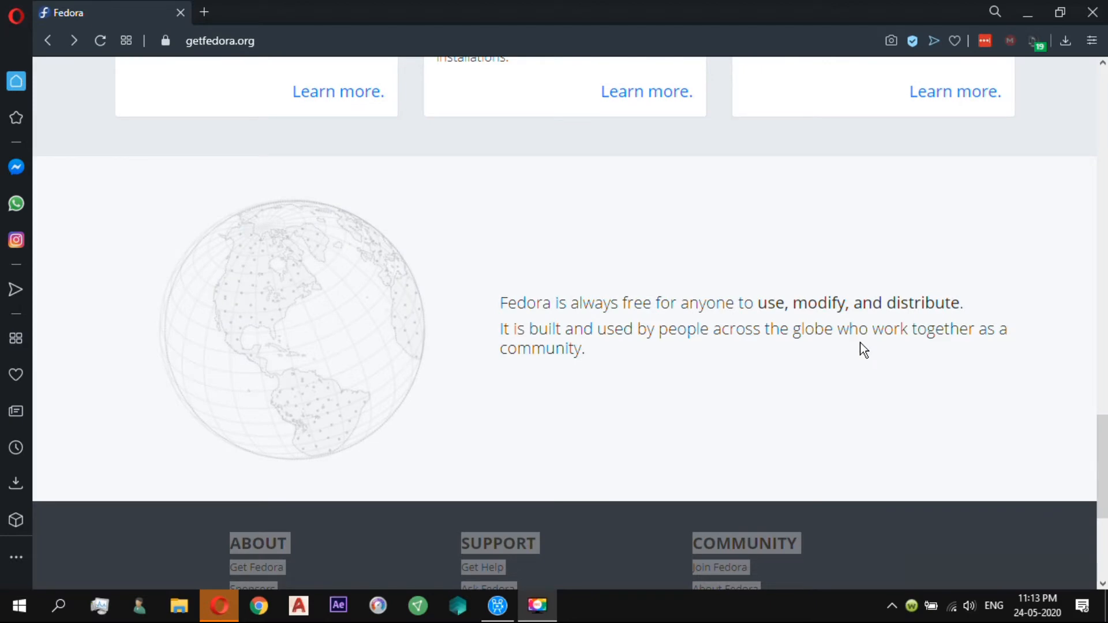
{"action": "scroll", "coordinate": [864, 349], "scroll_direction": "up", "scroll_amount": 3}
{"action": "scroll", "coordinate": [862, 346], "scroll_direction": "up", "scroll_amount": 15}
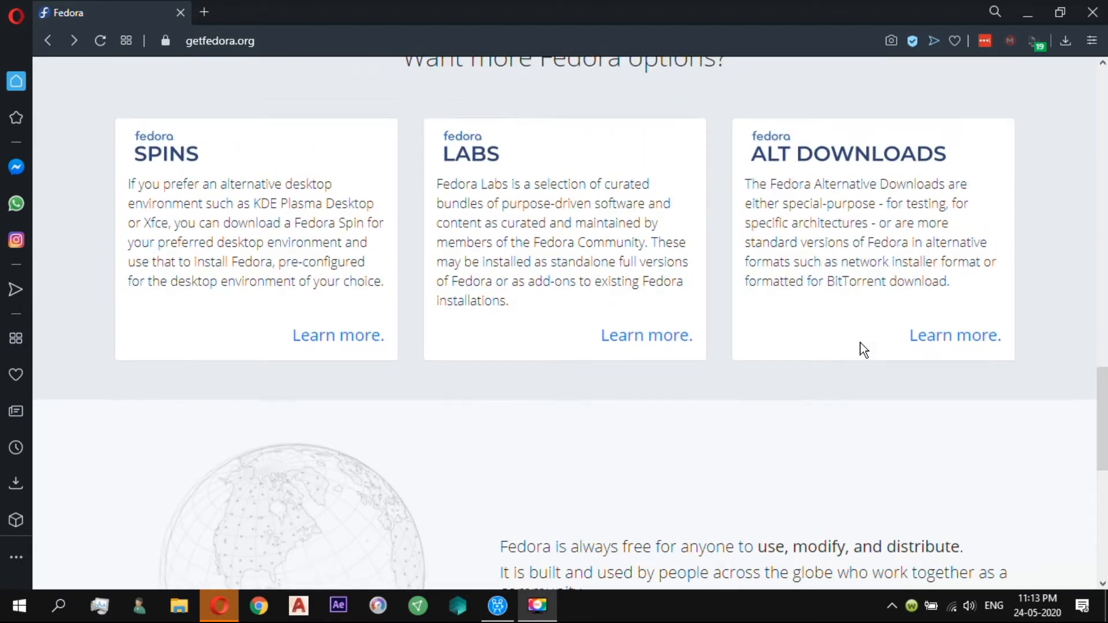
{"action": "scroll", "coordinate": [844, 322], "scroll_direction": "up", "scroll_amount": 10}
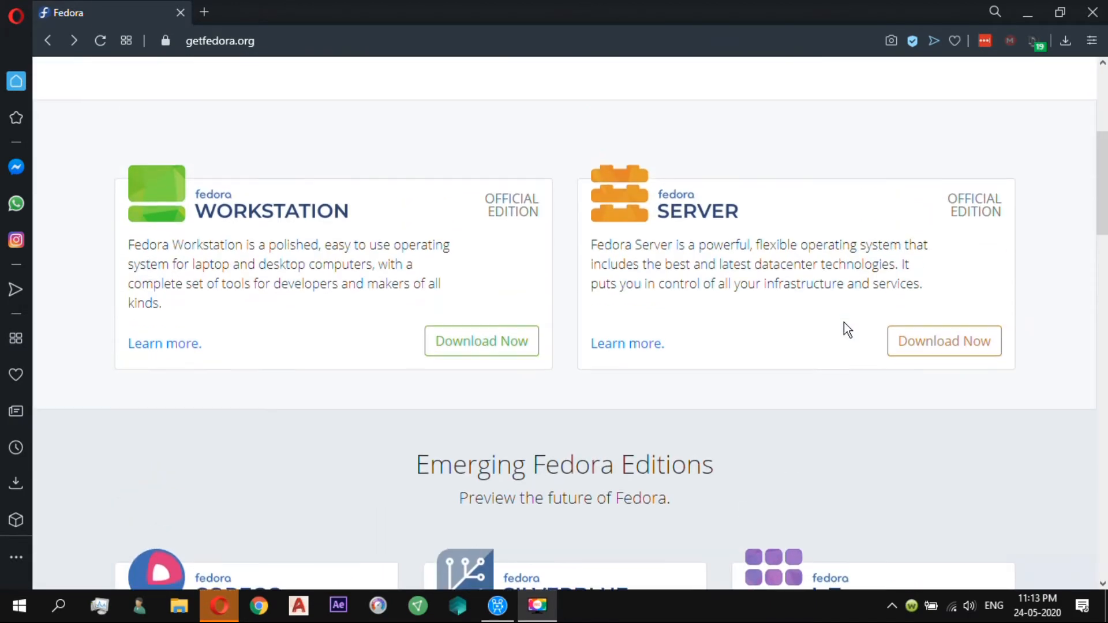
{"action": "scroll", "coordinate": [844, 322], "scroll_direction": "down", "scroll_amount": 1}
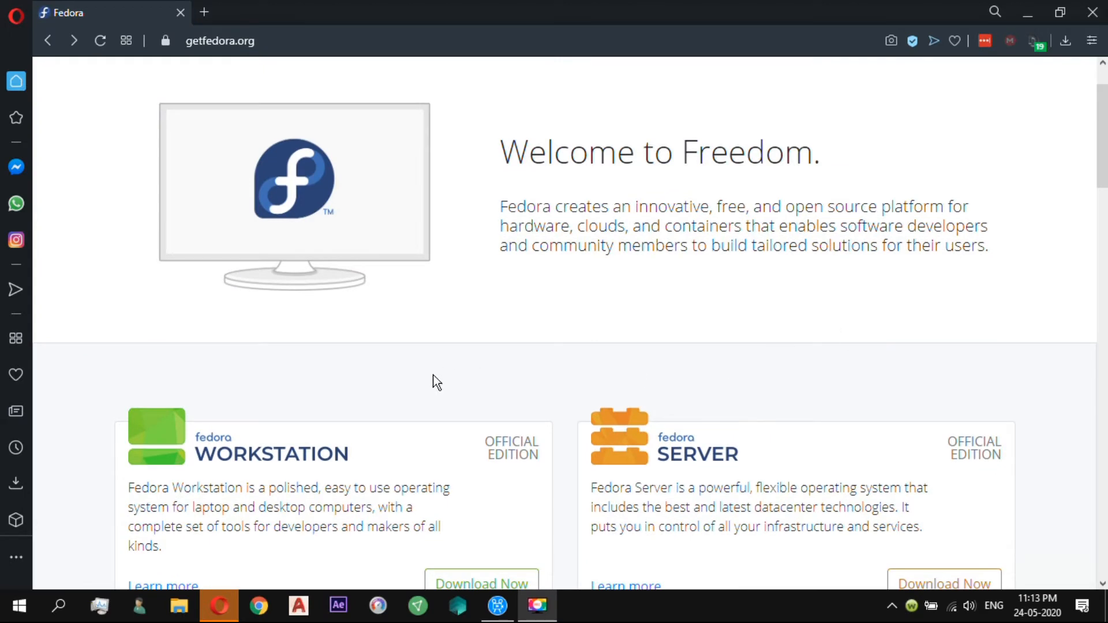
{"action": "scroll", "coordinate": [398, 397], "scroll_direction": "down", "scroll_amount": 3}
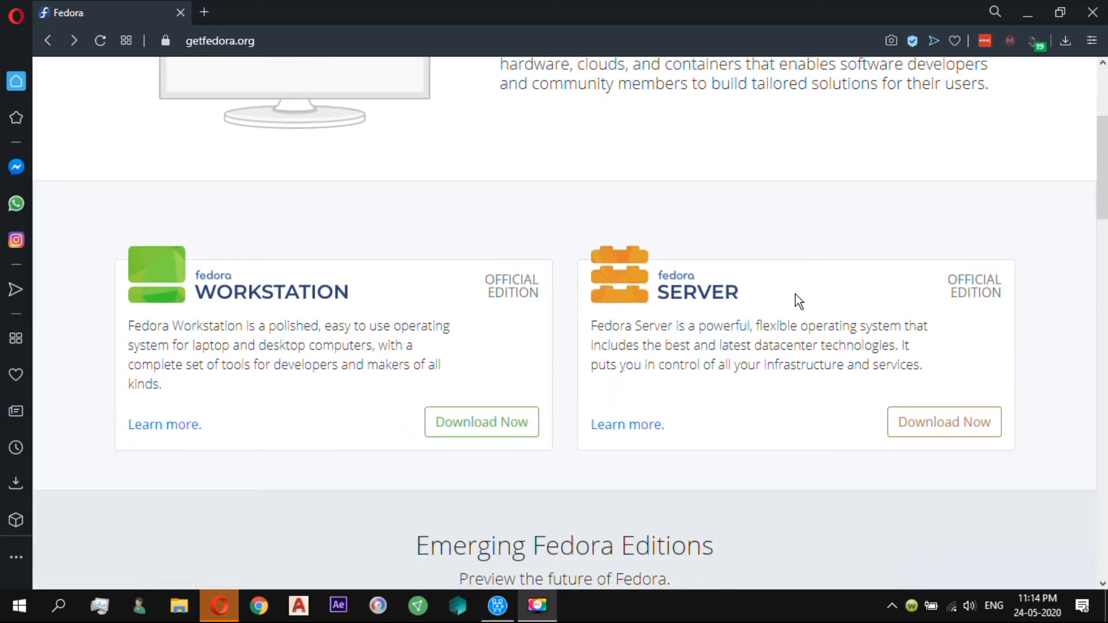
{"action": "left_click", "coordinate": [300, 293]}
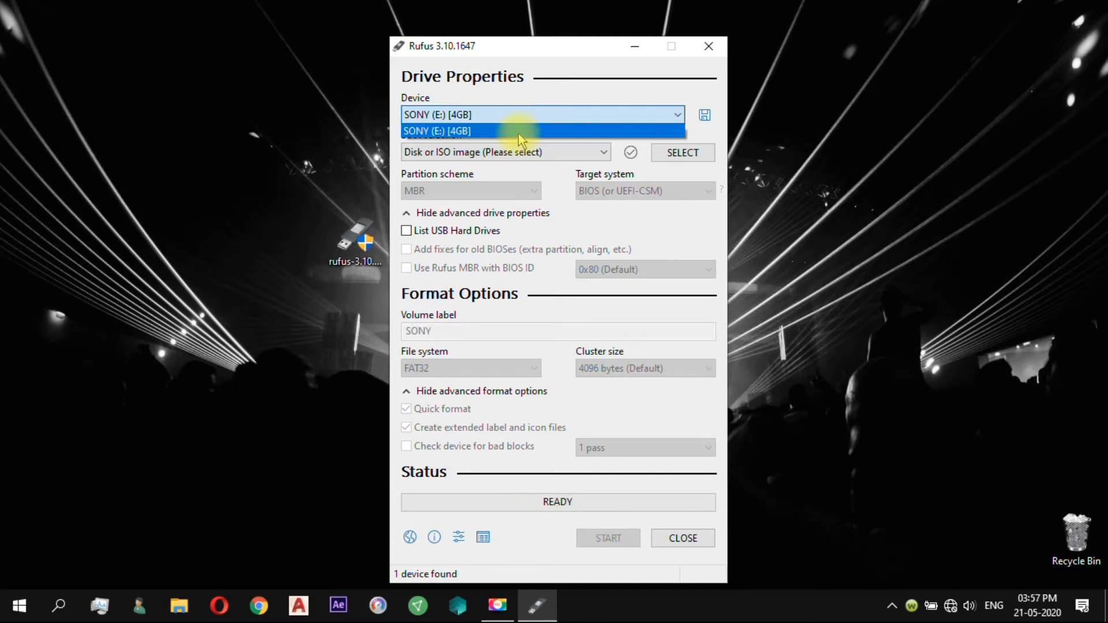
Choose the SONY (E:) drive as the device in Rufus and load Fedora-Workstation-Live-x86_64-32-1.6.iso as the boot image.
{"action": "left_click", "coordinate": [507, 129]}
{"action": "left_click", "coordinate": [707, 153]}
{"action": "left_click", "coordinate": [647, 208]}
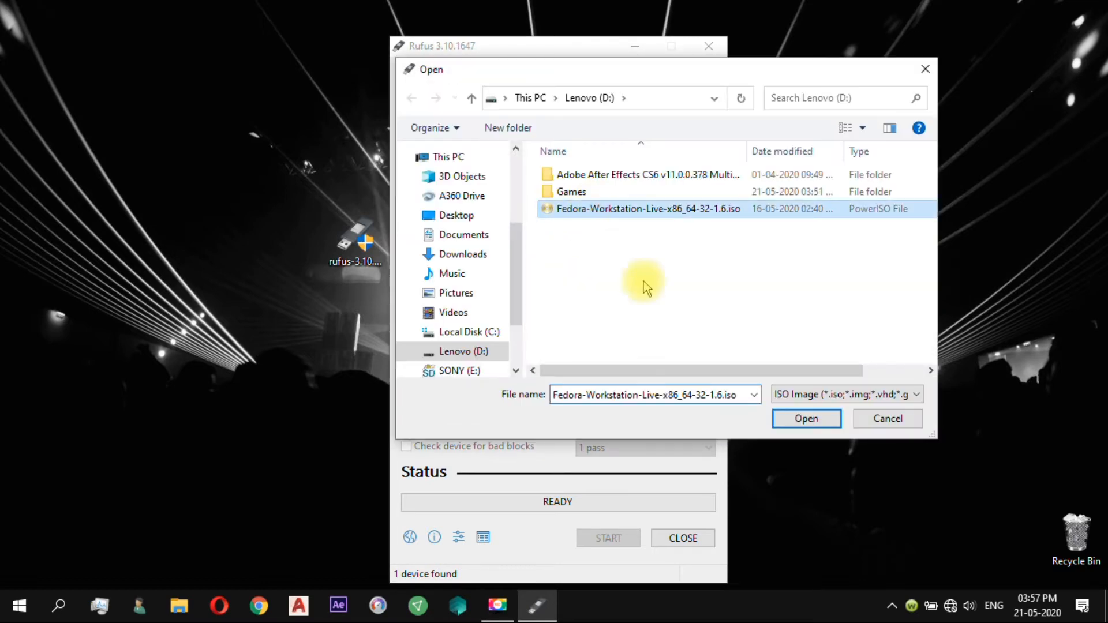
{"action": "left_click", "coordinate": [809, 424]}
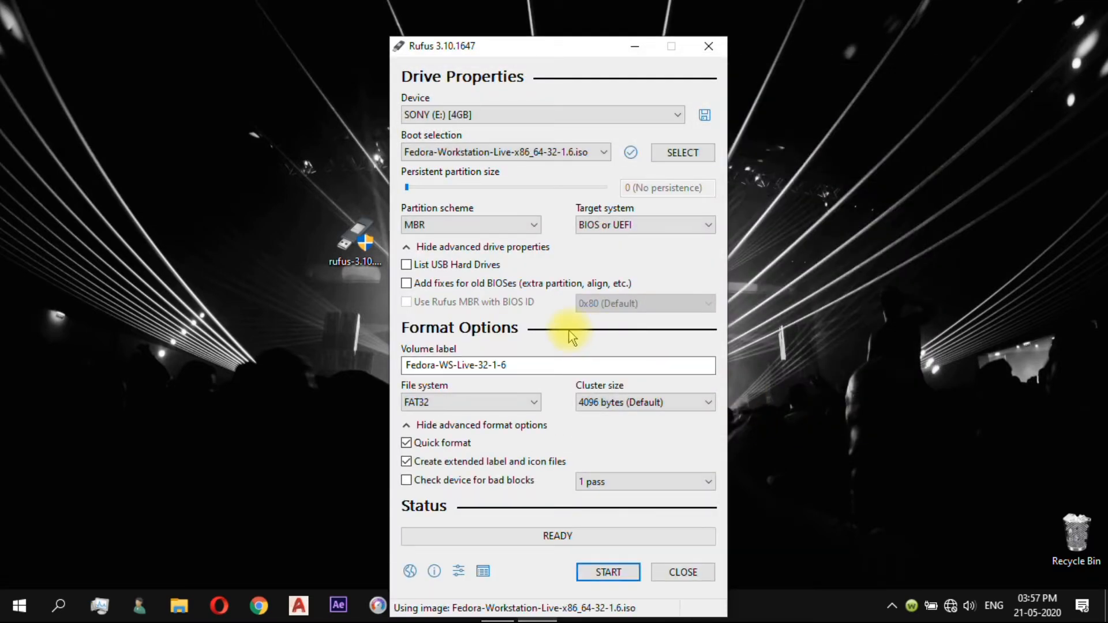
Write the Fedora image to the drive in ISO Image mode, agreeing to the Syslinux file download and dismissing the download error.
{"action": "left_click", "coordinate": [606, 571]}
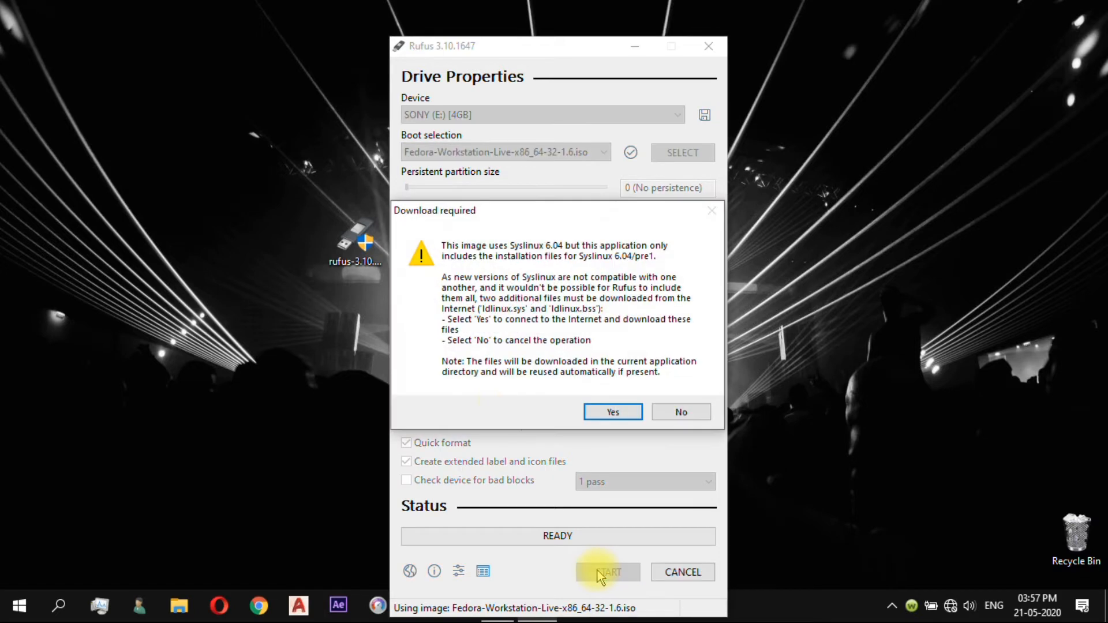
{"action": "left_click", "coordinate": [598, 411]}
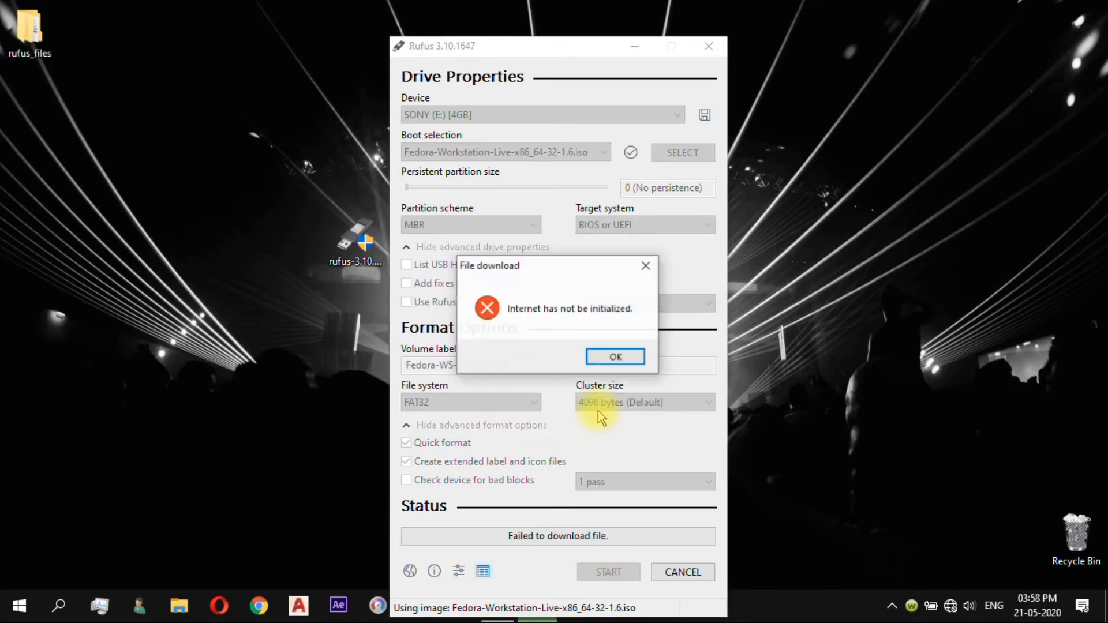
{"action": "left_click", "coordinate": [615, 357]}
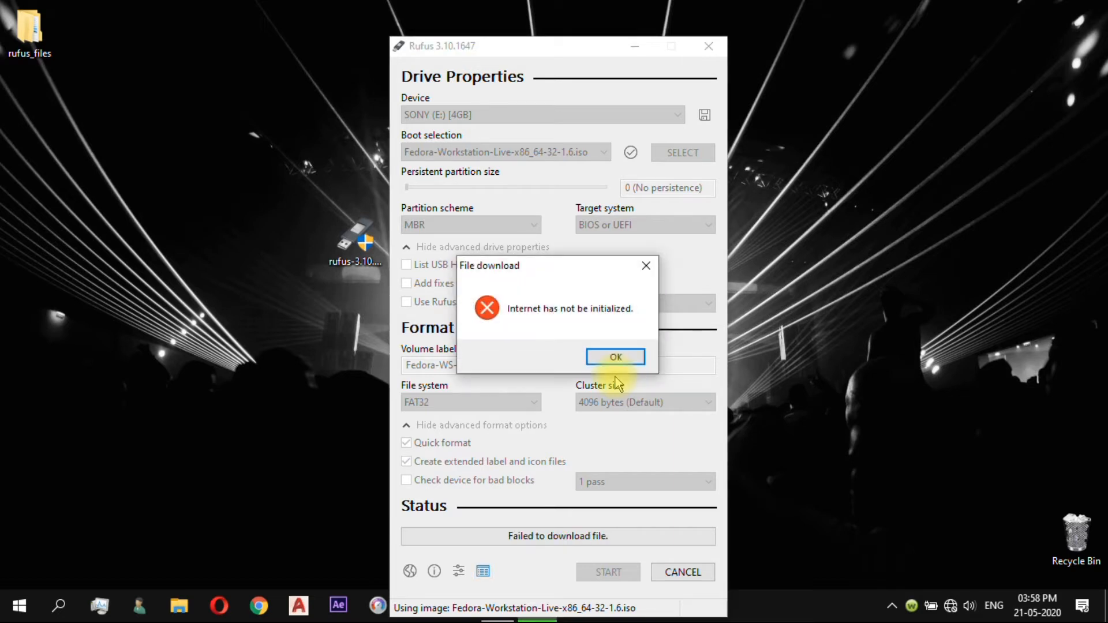
{"action": "left_click", "coordinate": [616, 358]}
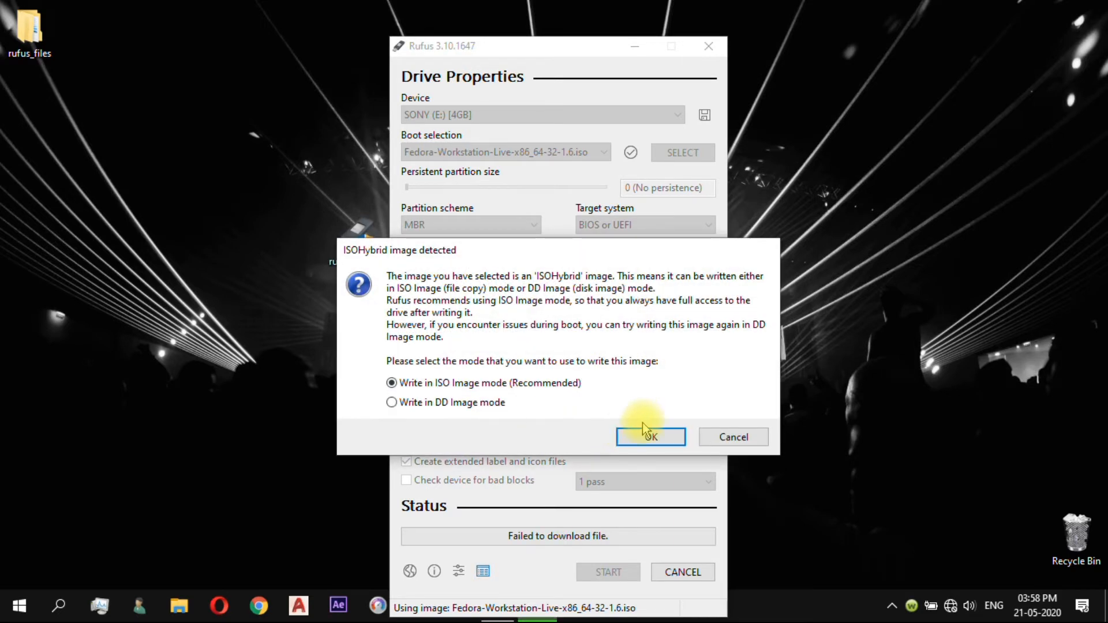
{"action": "left_click", "coordinate": [644, 437]}
{"action": "left_click", "coordinate": [612, 365]}
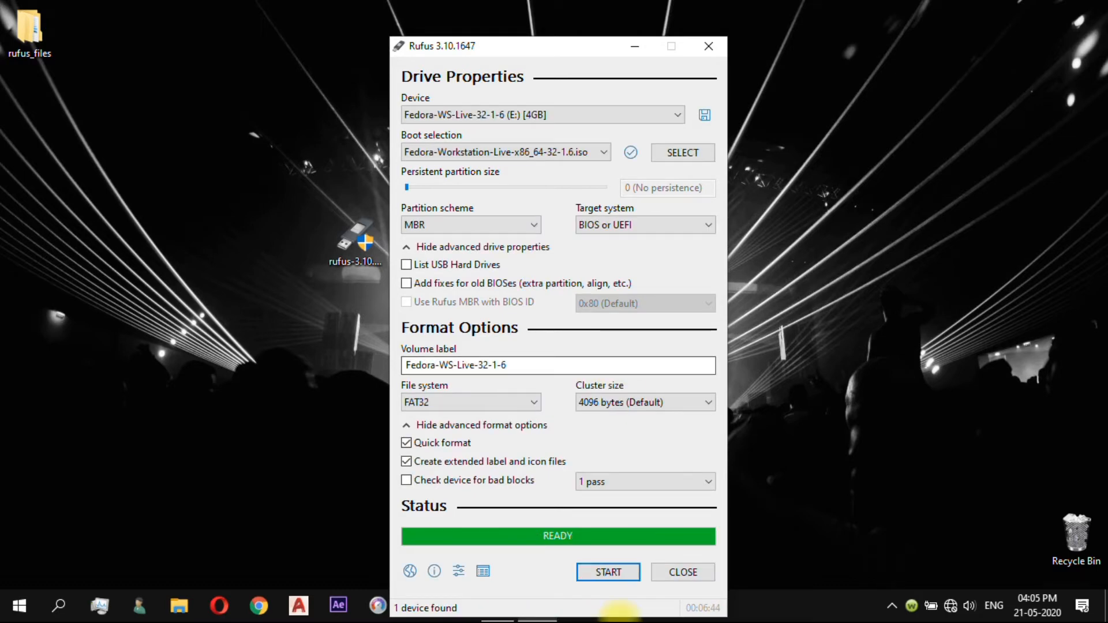
Close Rufus and open the Windows power options.
{"action": "left_click", "coordinate": [682, 572]}
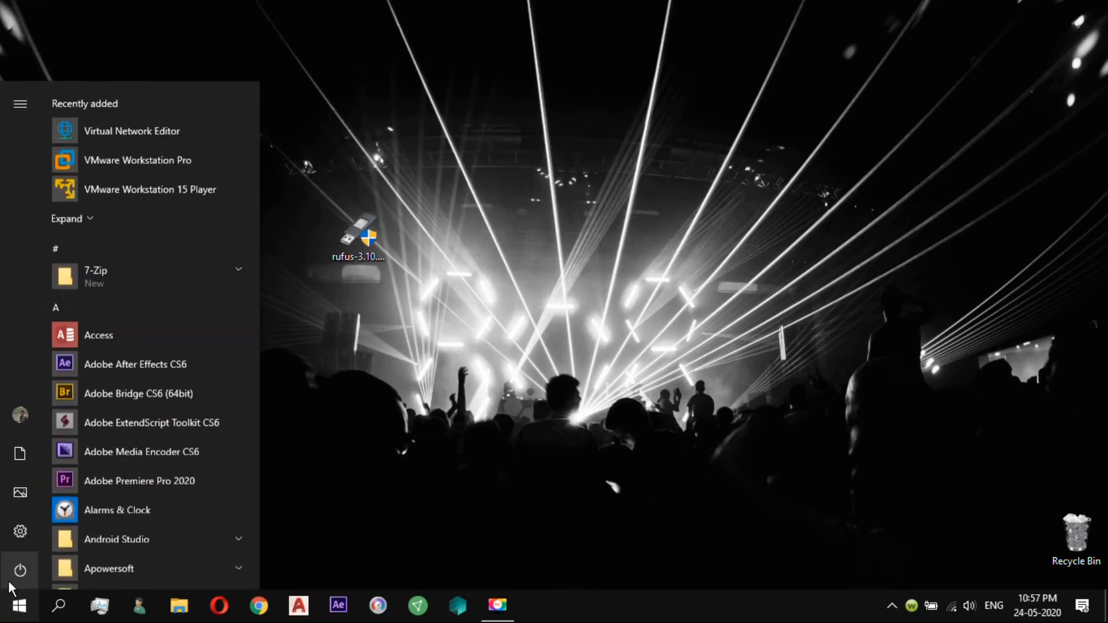
{"action": "left_click", "coordinate": [8, 579]}
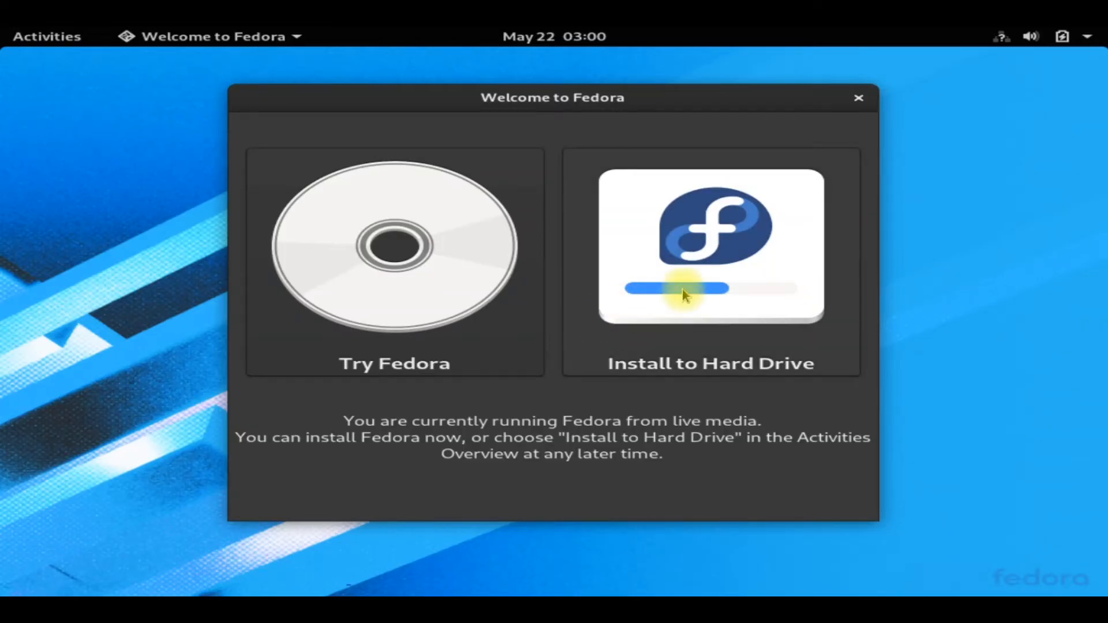
Start the Fedora installation to the hard drive and set the installer language to English (India).
{"action": "left_click", "coordinate": [639, 249]}
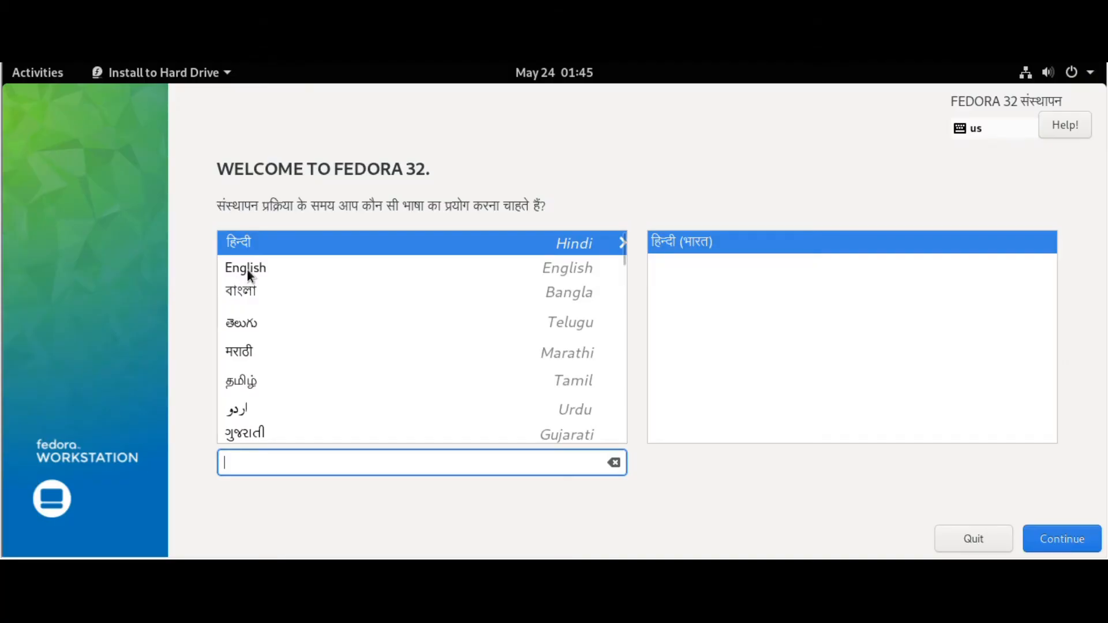
{"action": "left_click", "coordinate": [247, 269]}
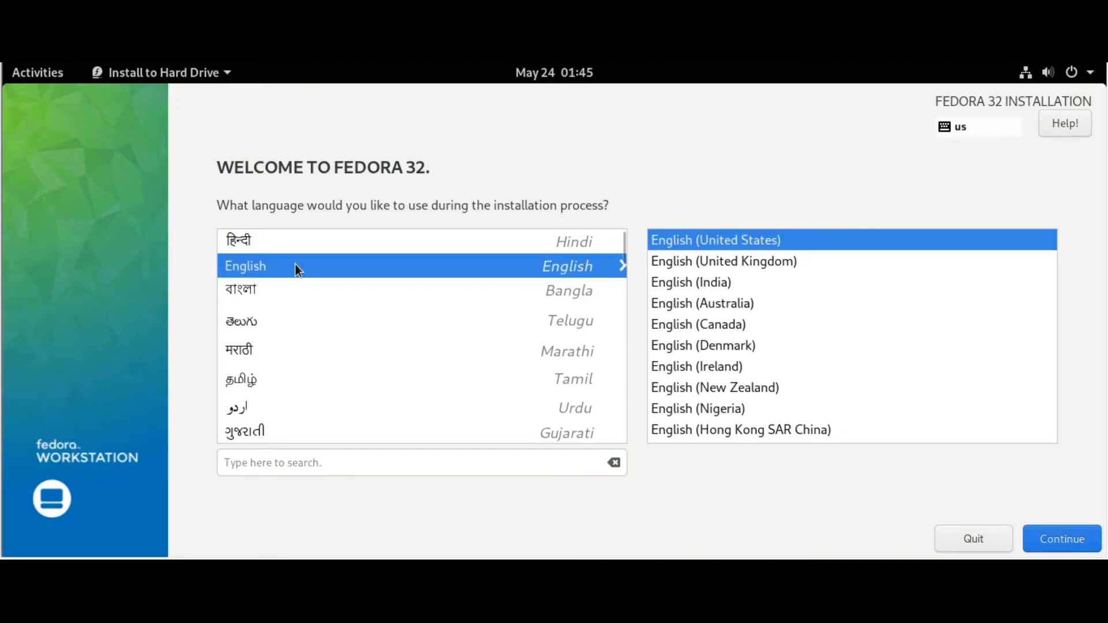
{"action": "left_click", "coordinate": [692, 282]}
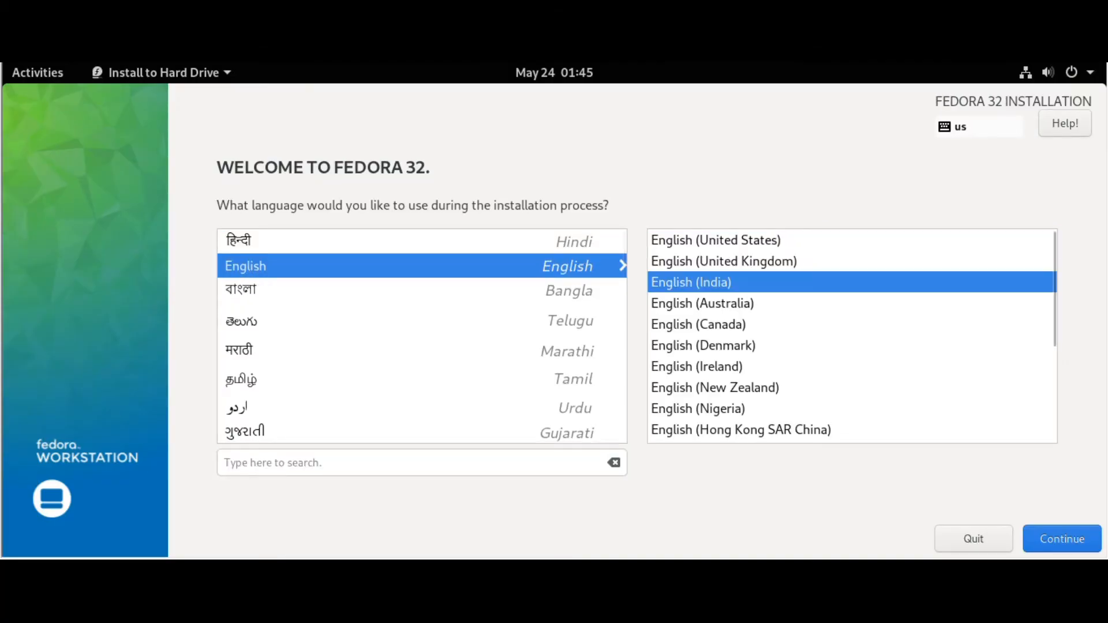
{"action": "left_click", "coordinate": [1064, 539]}
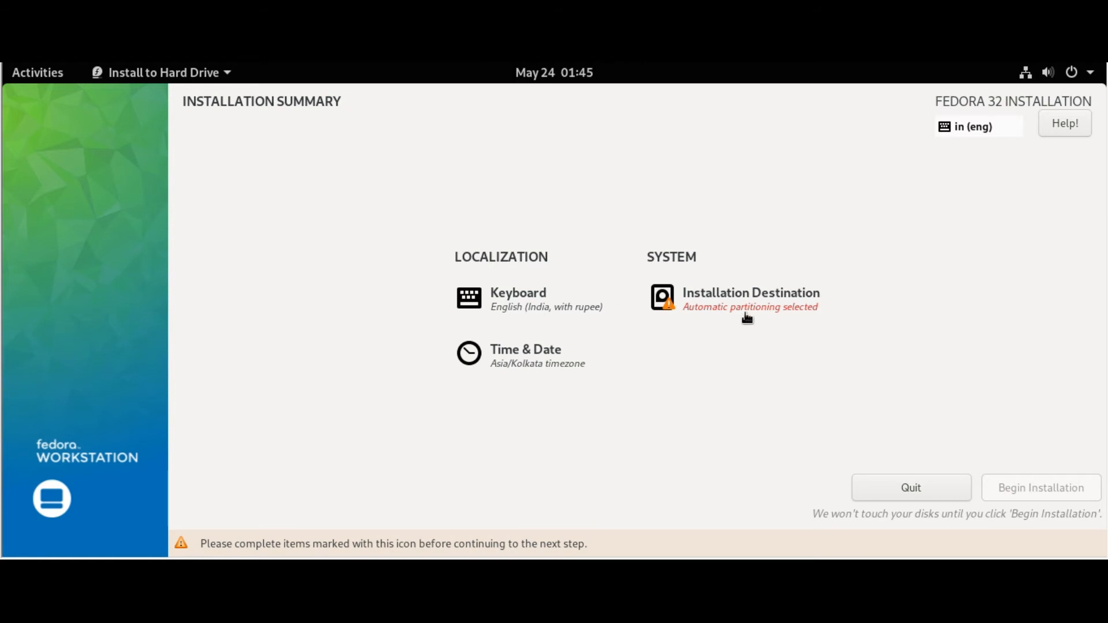
Select the 20 GiB VMware disk as the installation destination with automatic storage configuration and finish the disk selection.
{"action": "left_click", "coordinate": [753, 303]}
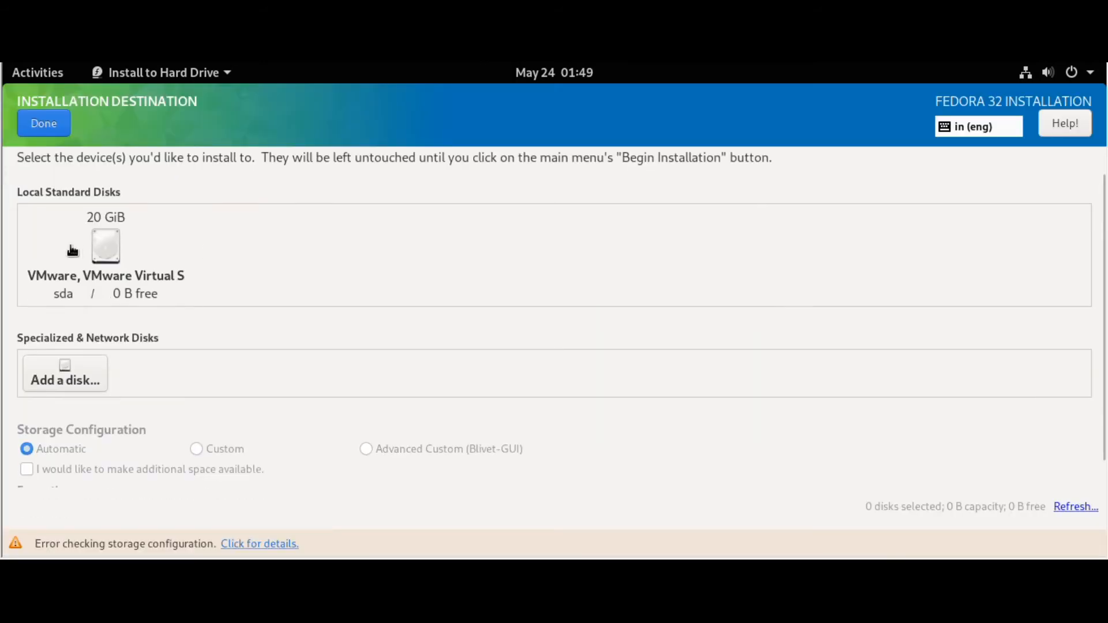
{"action": "left_click", "coordinate": [111, 252]}
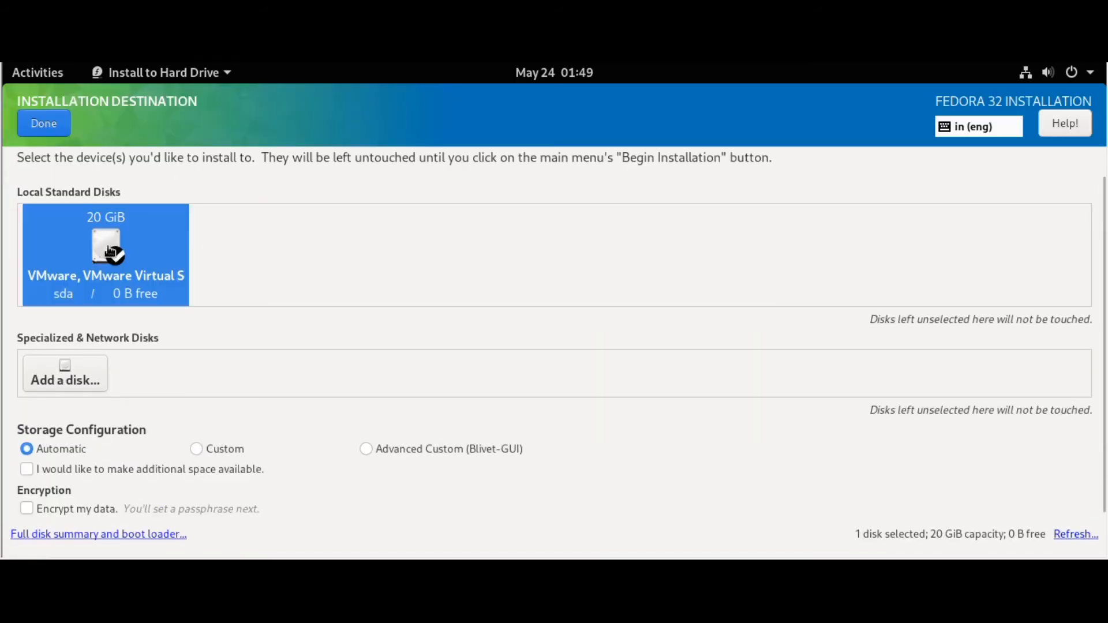
{"action": "left_click", "coordinate": [111, 253]}
{"action": "left_click", "coordinate": [111, 252]}
{"action": "left_click", "coordinate": [111, 252]}
{"action": "left_click", "coordinate": [111, 252]}
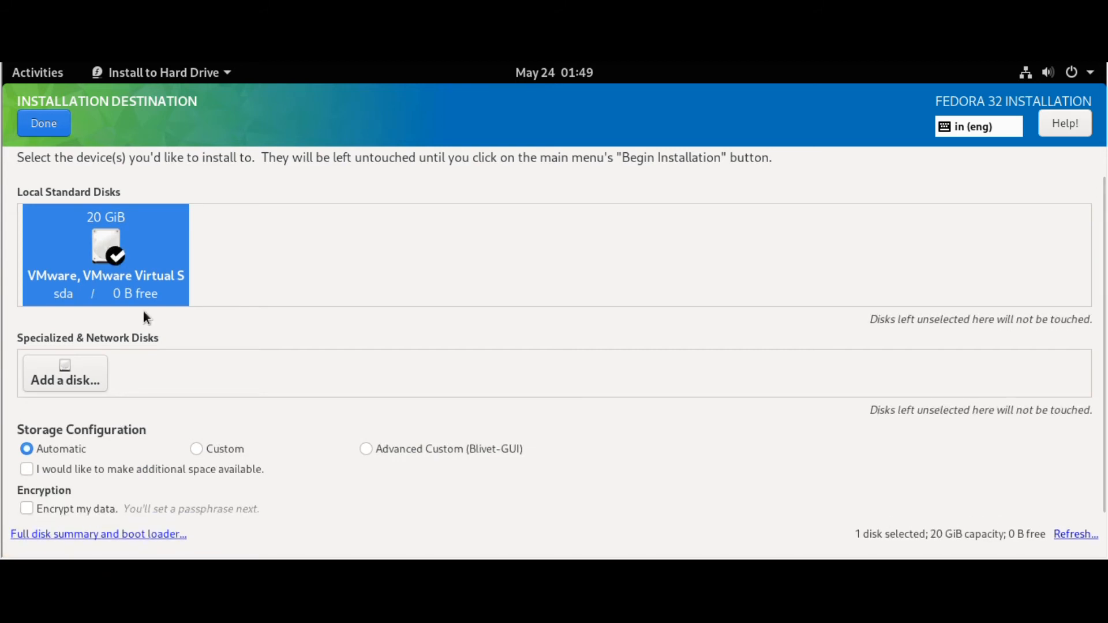
{"action": "left_click", "coordinate": [54, 136]}
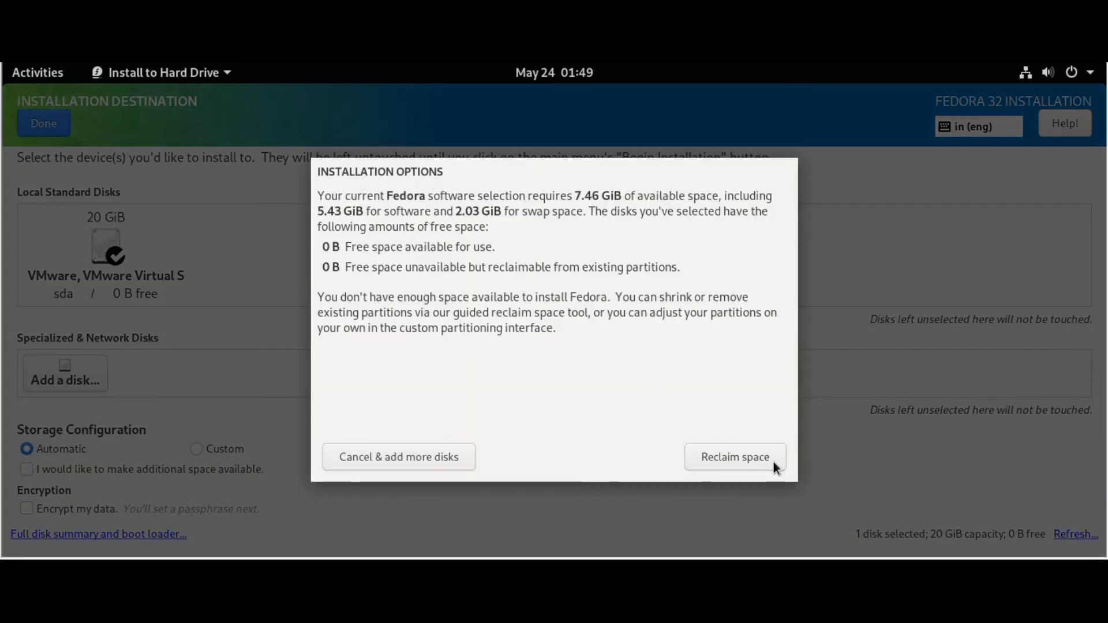
Reclaim the disk space by marking all existing file systems on sda for deletion.
{"action": "left_click", "coordinate": [750, 458]}
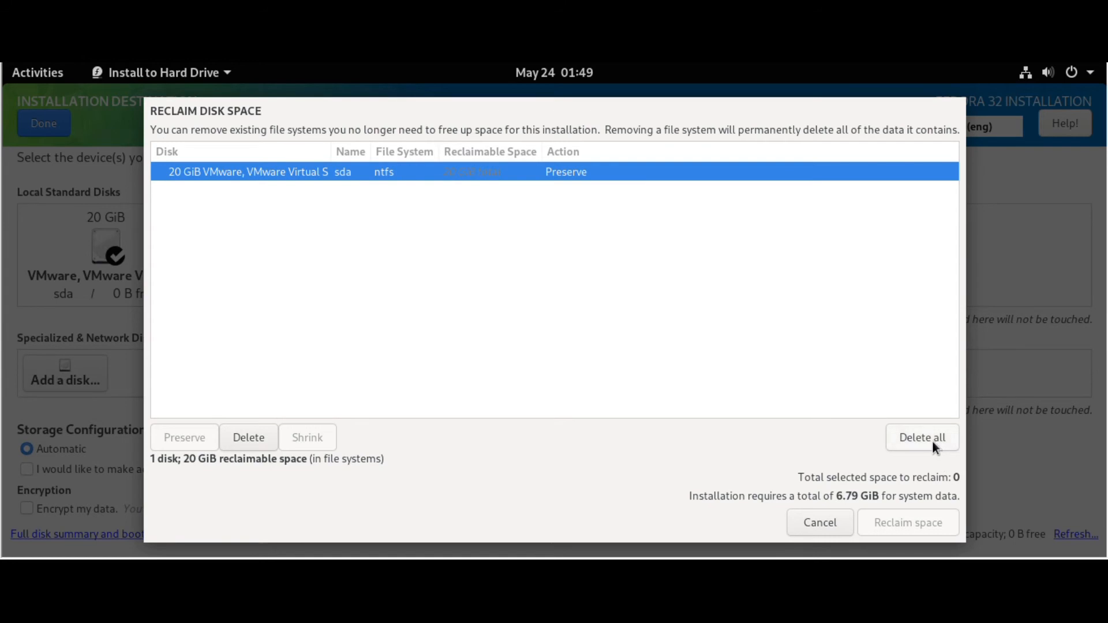
{"action": "left_click", "coordinate": [920, 439]}
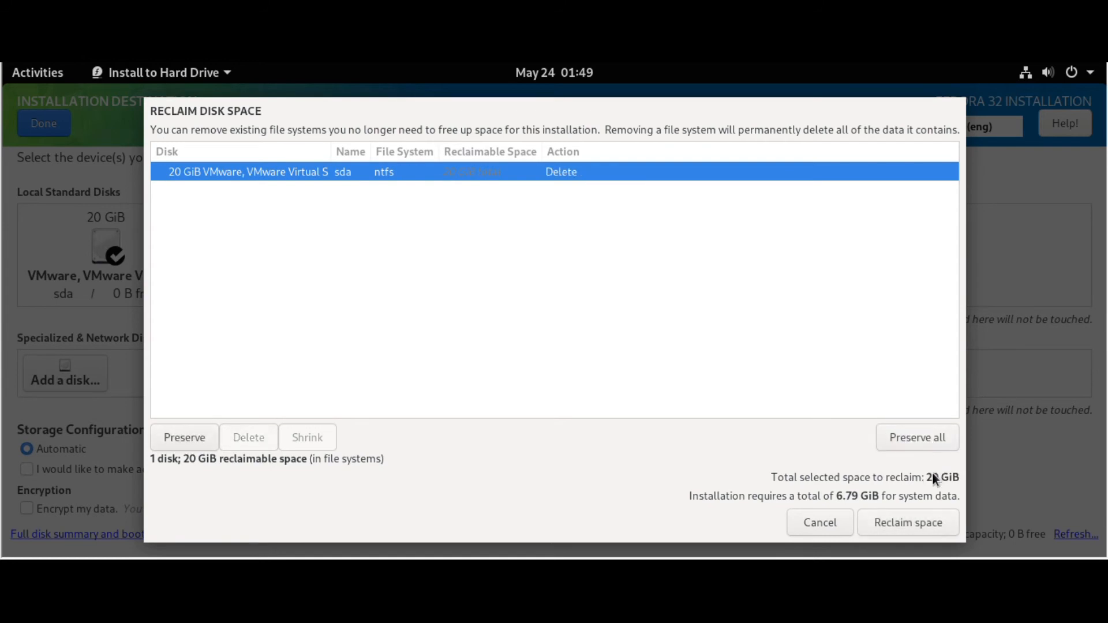
{"action": "left_click", "coordinate": [895, 523]}
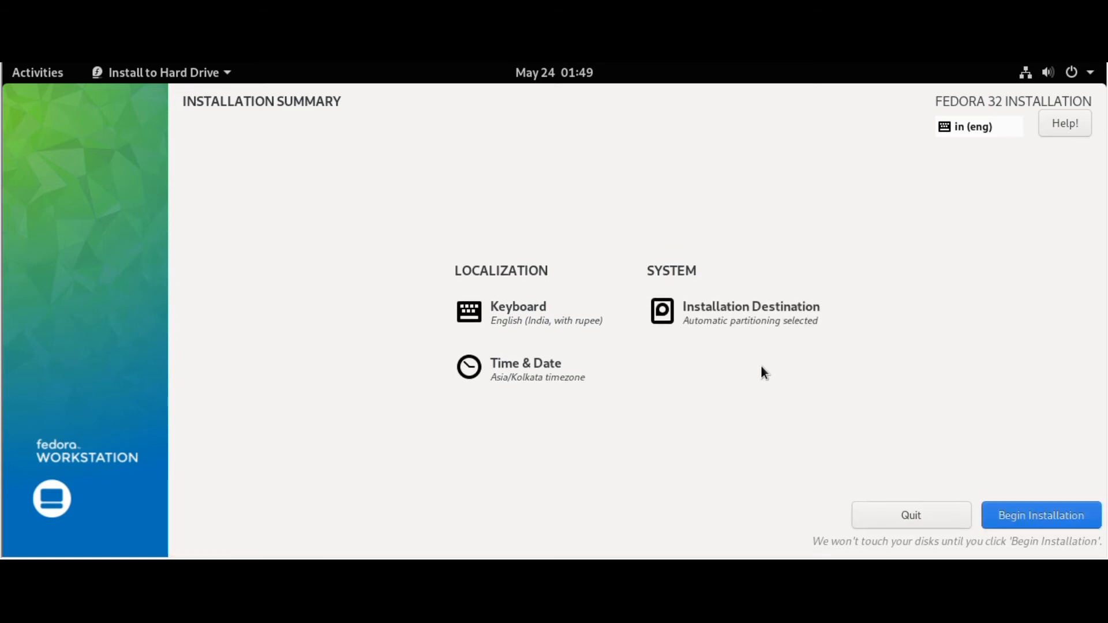
Begin the Fedora installation and exit the installer once it is complete.
{"action": "left_click", "coordinate": [1046, 514]}
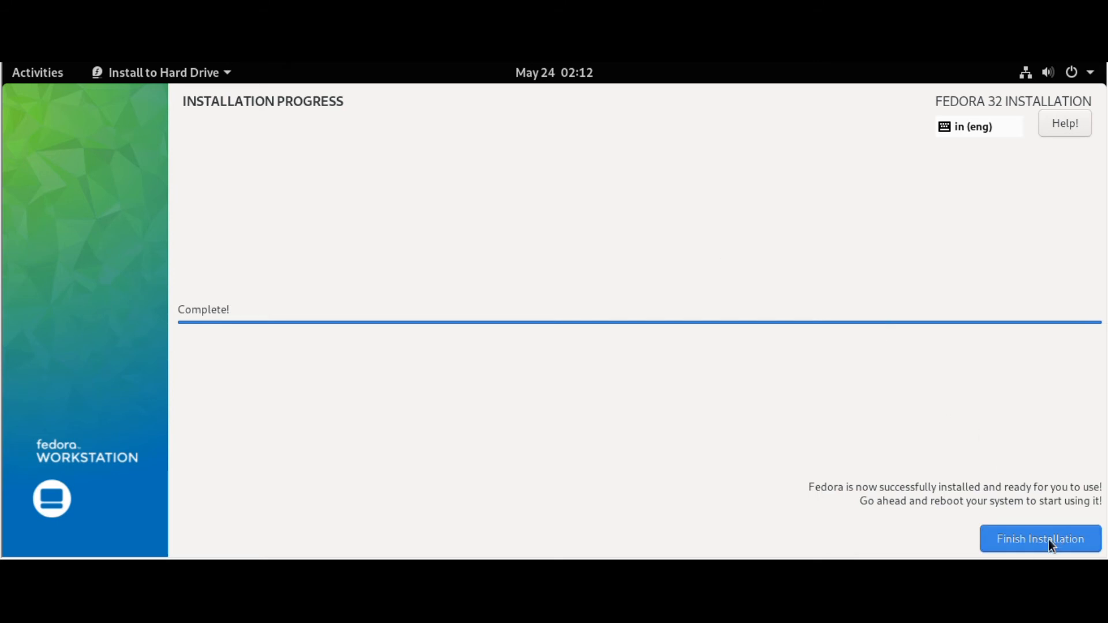
{"action": "left_click", "coordinate": [1049, 540]}
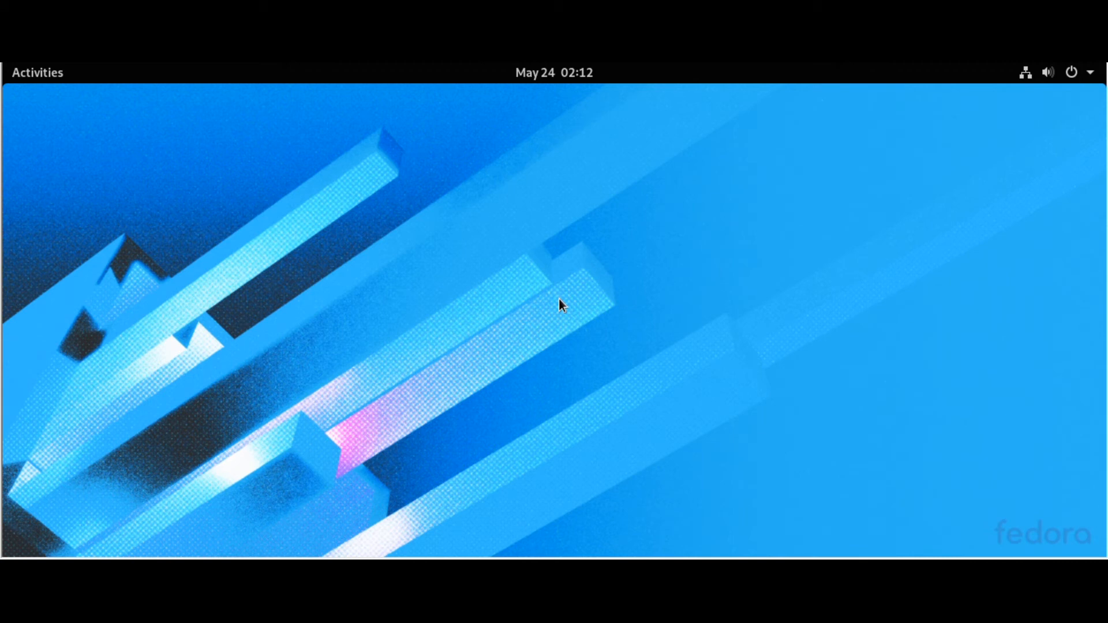
View the home folder in the Files app and close its window.
{"action": "right_click", "coordinate": [496, 230]}
{"action": "left_click", "coordinate": [323, 176]}
{"action": "left_click", "coordinate": [15, 78]}
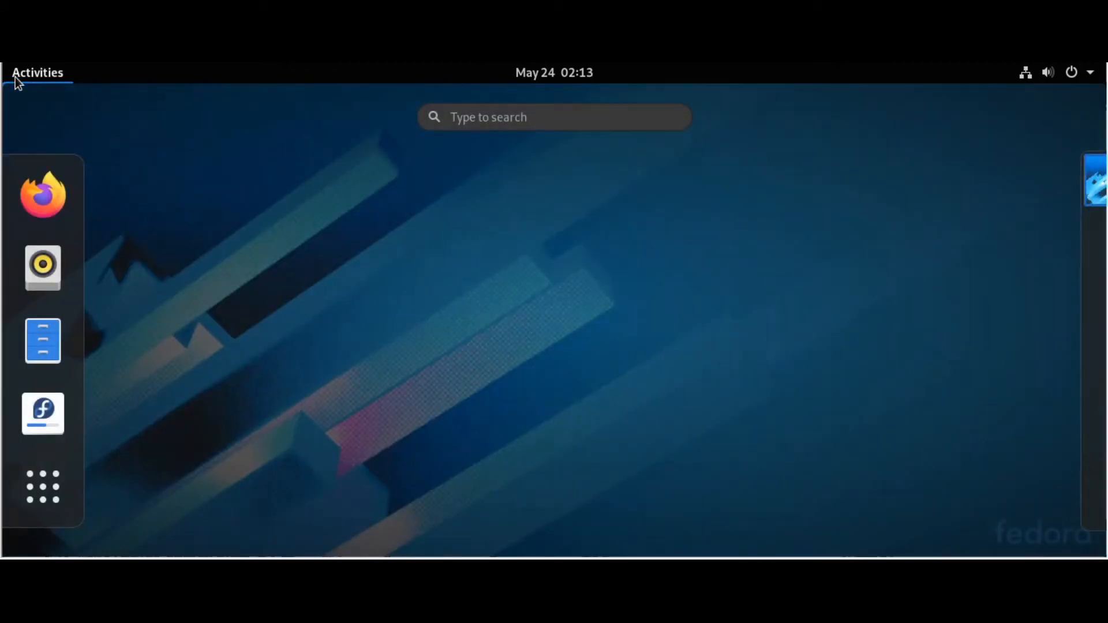
{"action": "left_click", "coordinate": [30, 341]}
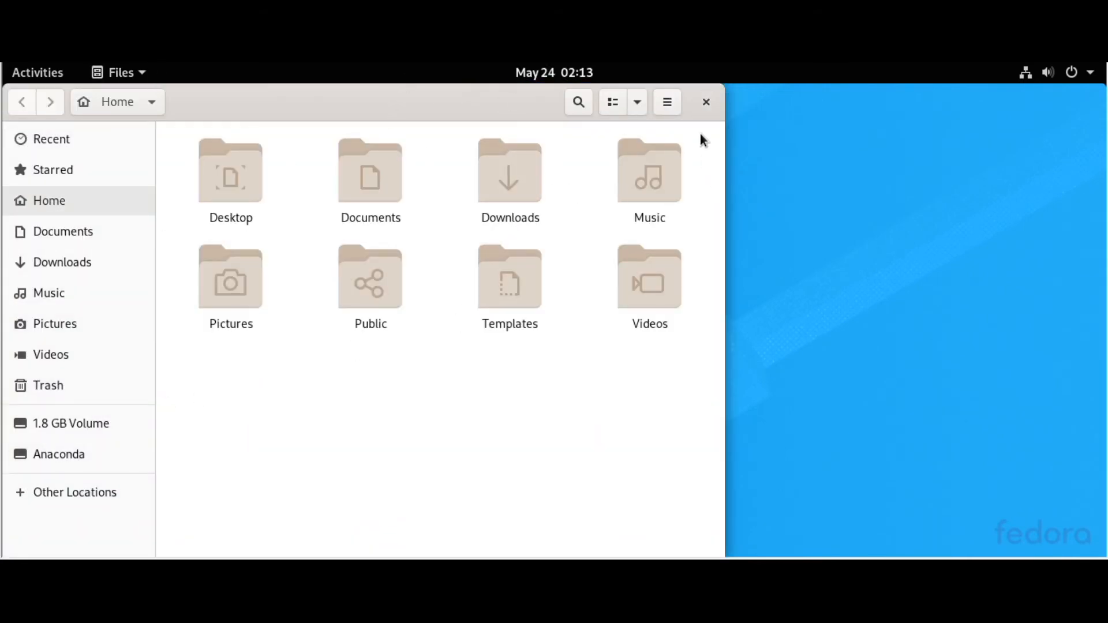
{"action": "left_click", "coordinate": [706, 102]}
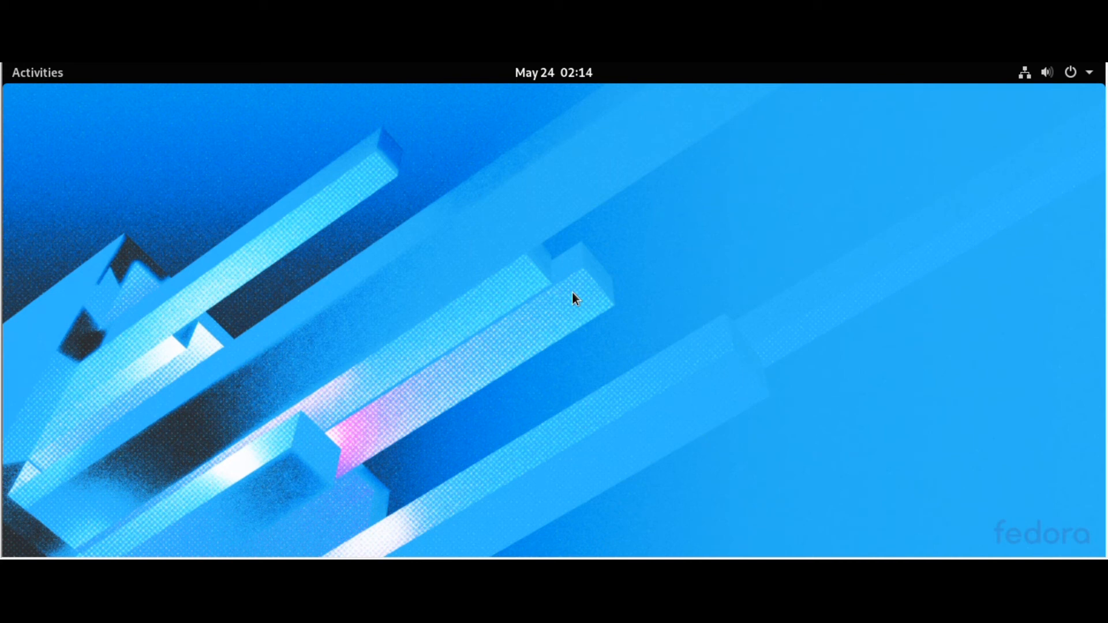
Look through both pages of all installed applications and return to the desktop.
{"action": "left_click", "coordinate": [36, 72]}
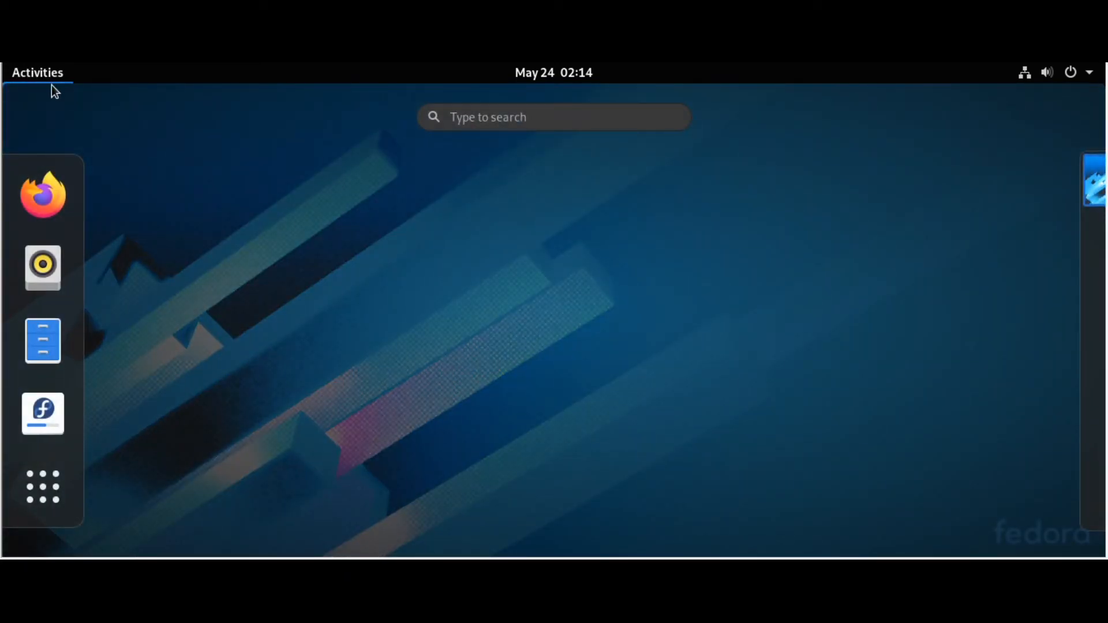
{"action": "left_click", "coordinate": [66, 473]}
{"action": "scroll", "coordinate": [383, 286], "scroll_direction": "down", "scroll_amount": 1}
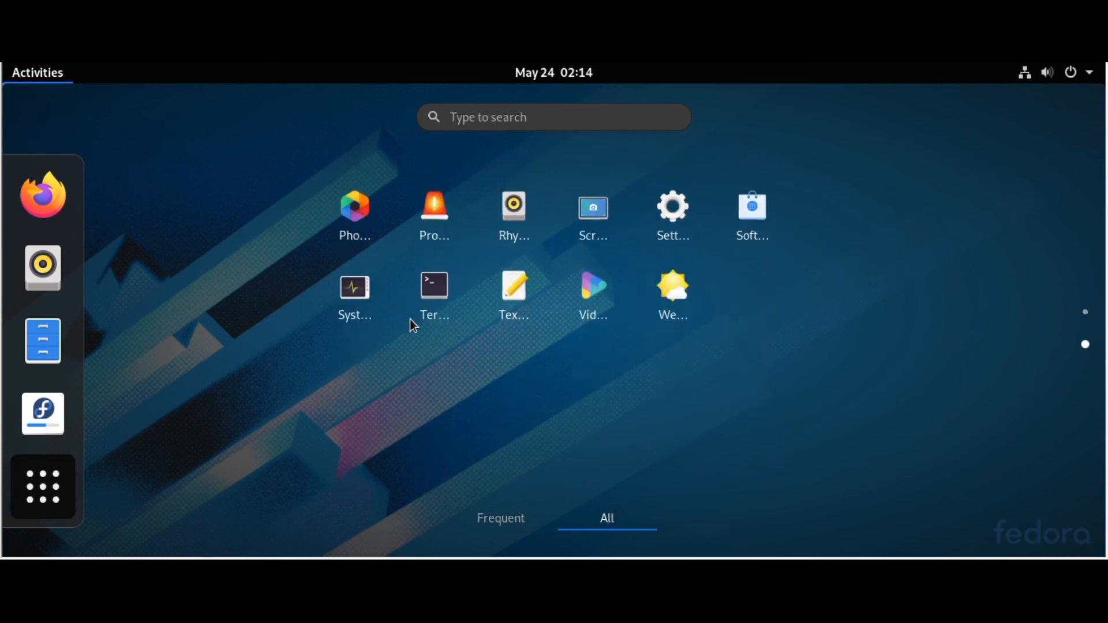
{"action": "scroll", "coordinate": [411, 321], "scroll_direction": "up", "scroll_amount": 1}
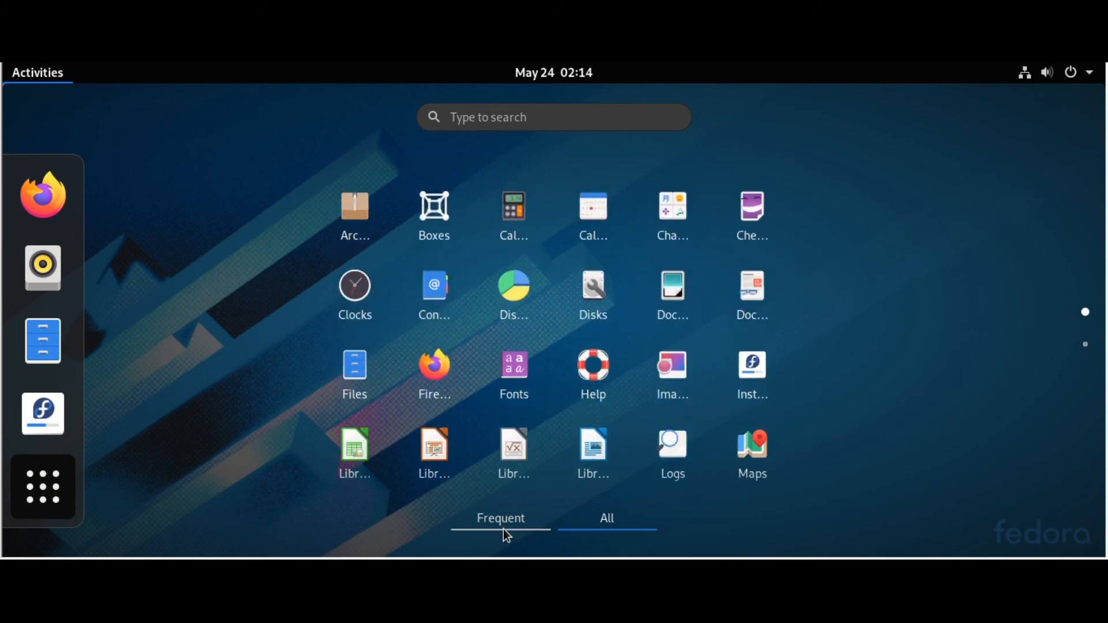
{"action": "left_click", "coordinate": [13, 492]}
{"action": "left_click", "coordinate": [1045, 259]}
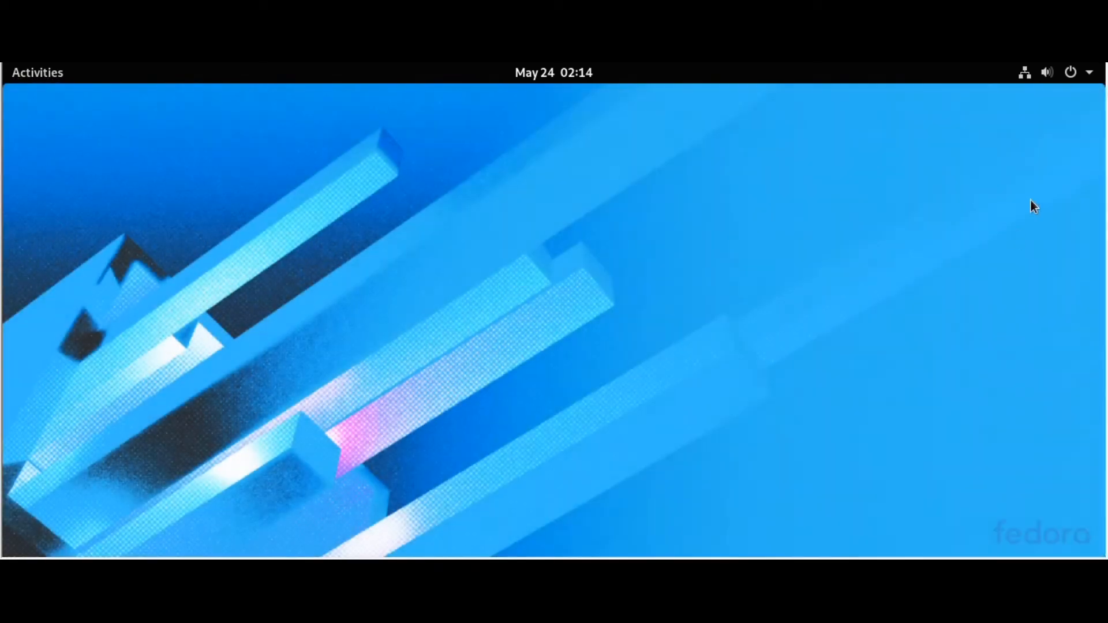
Open the system menu containing the power off and log out options.
{"action": "left_click", "coordinate": [1092, 78]}
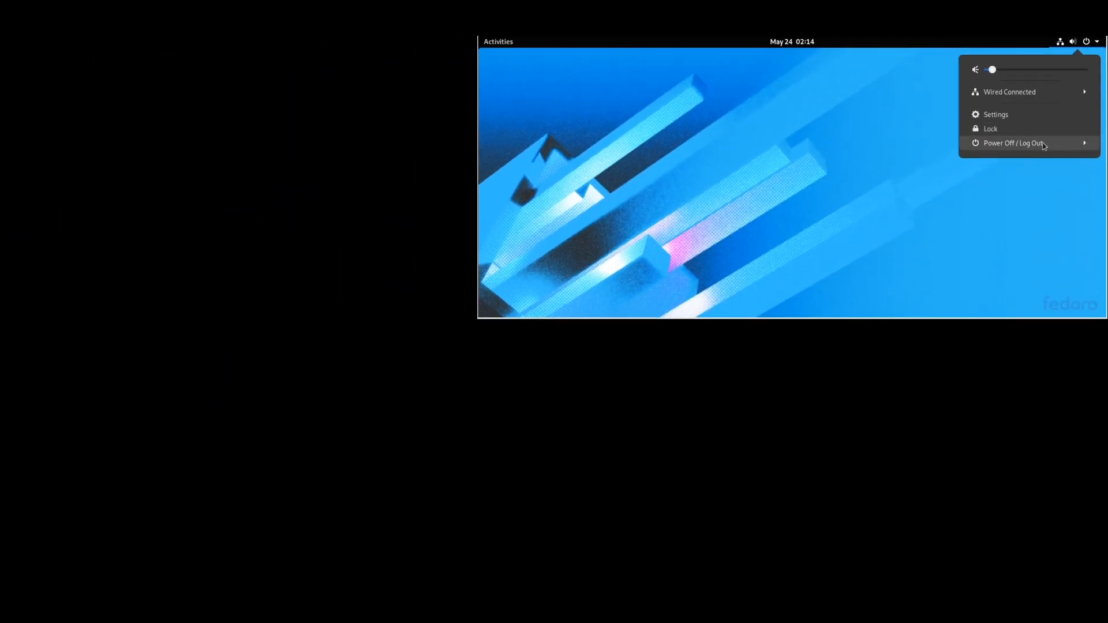